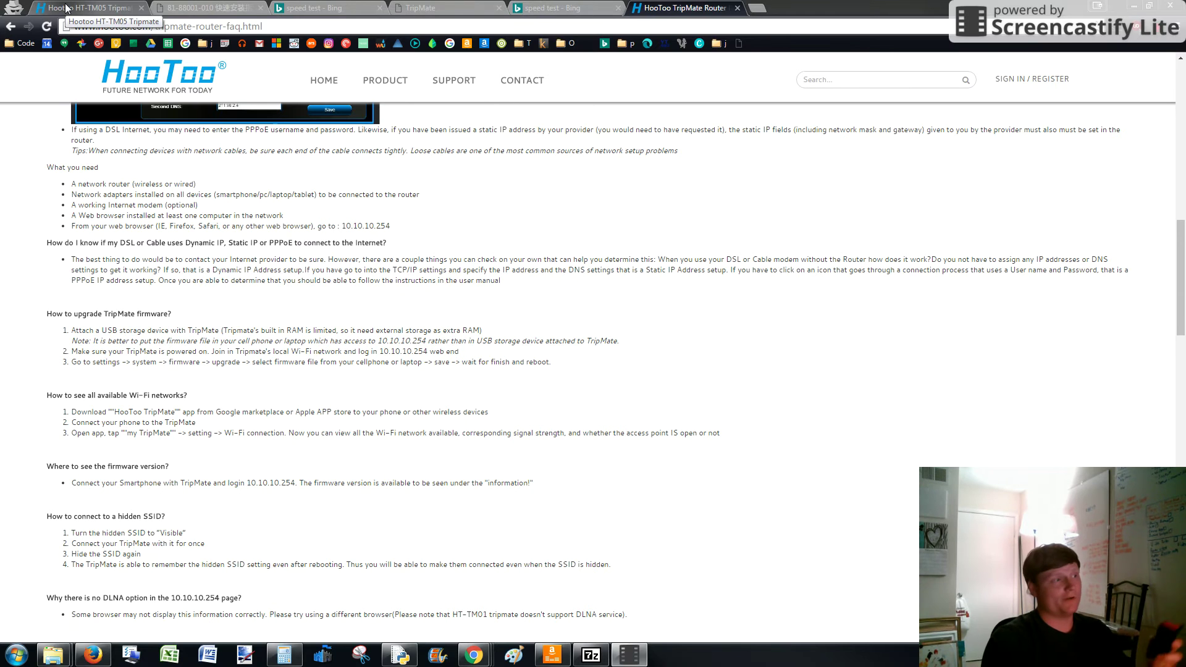
Review the FAQ's 'How to upgrade TripMate firmware?' steps, then go to the HT-TM05 download page
click(462, 7)
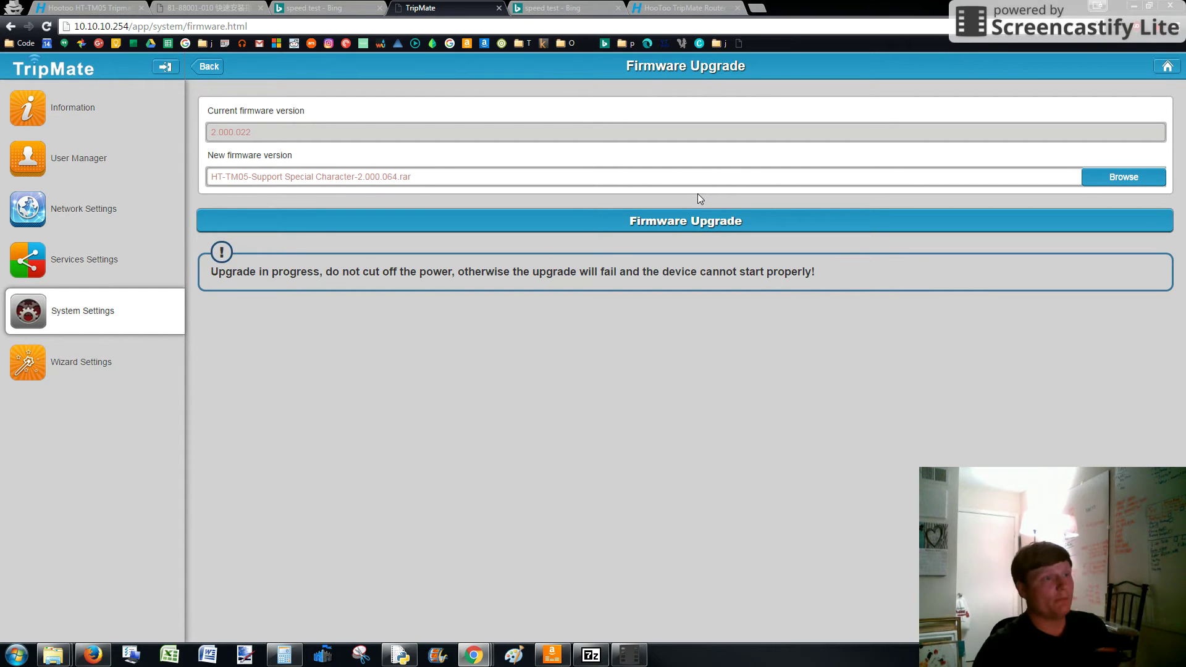
click(692, 7)
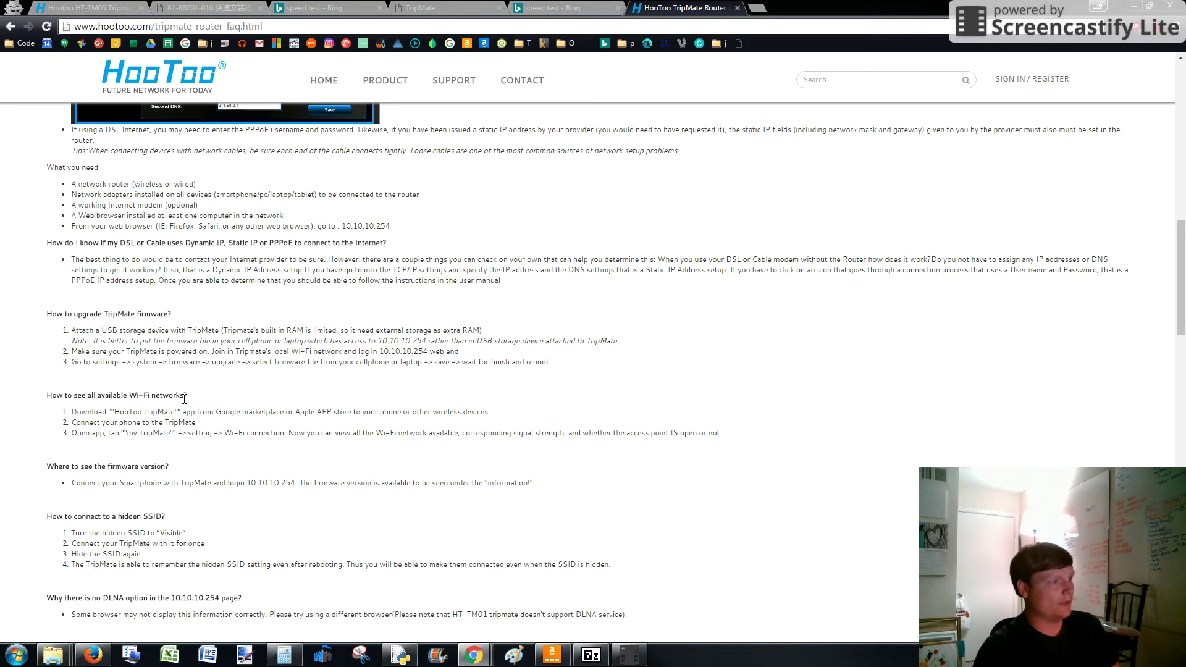
drag(556, 365, 43, 304)
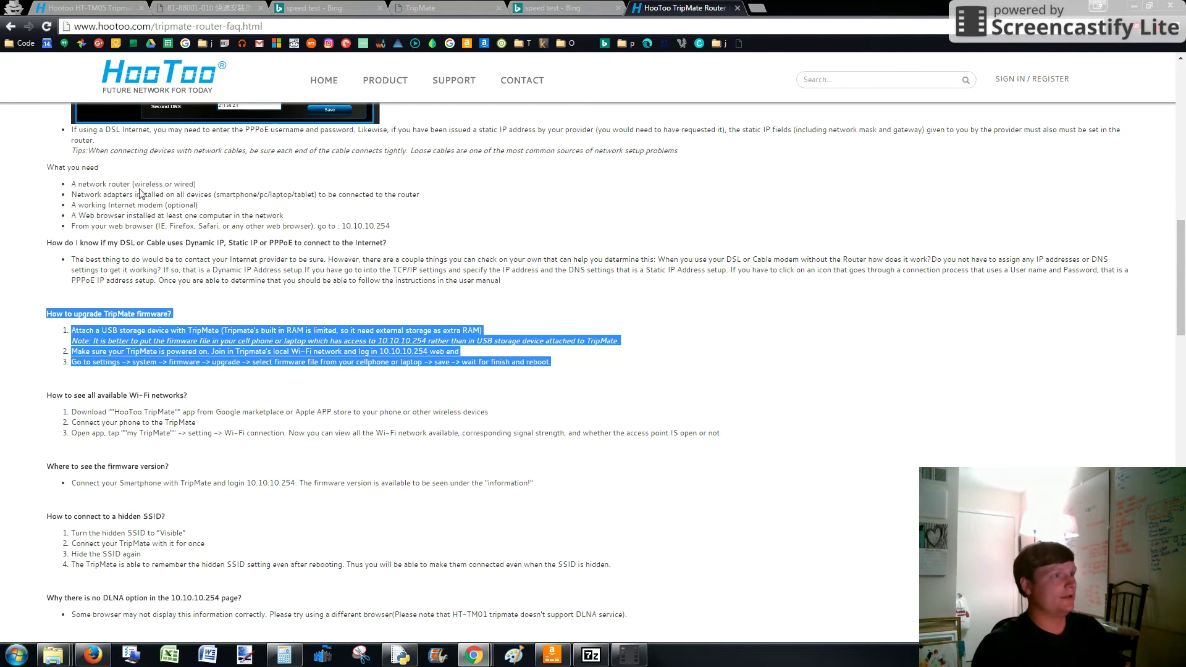
click(87, 8)
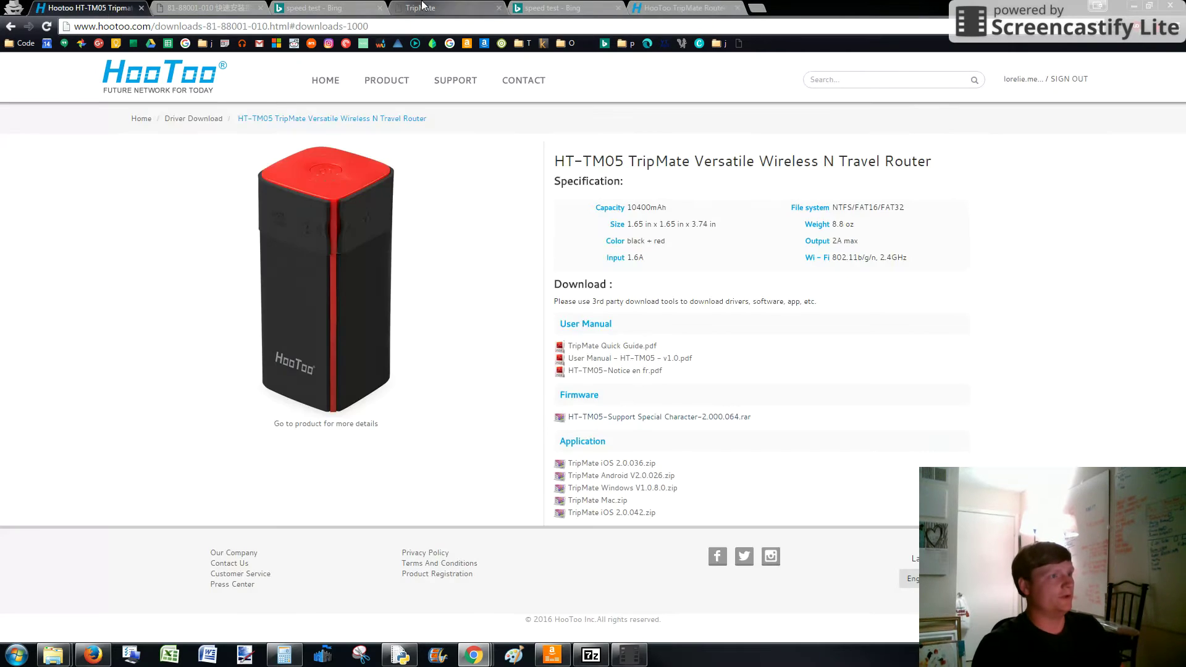
click(432, 8)
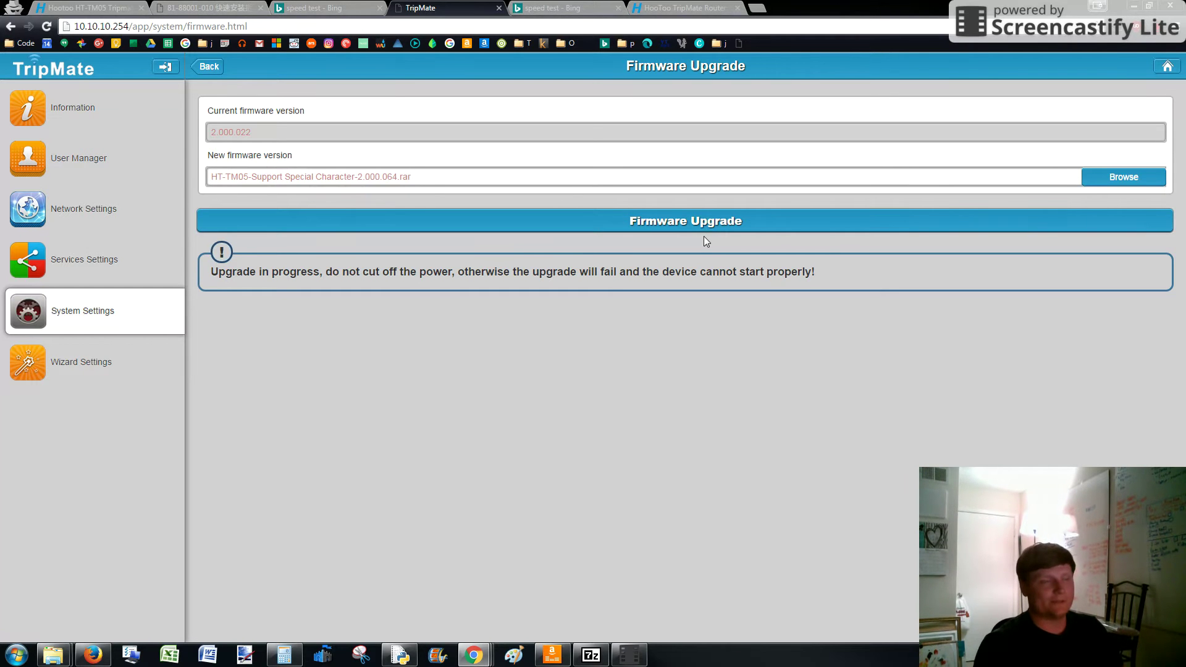
click(709, 221)
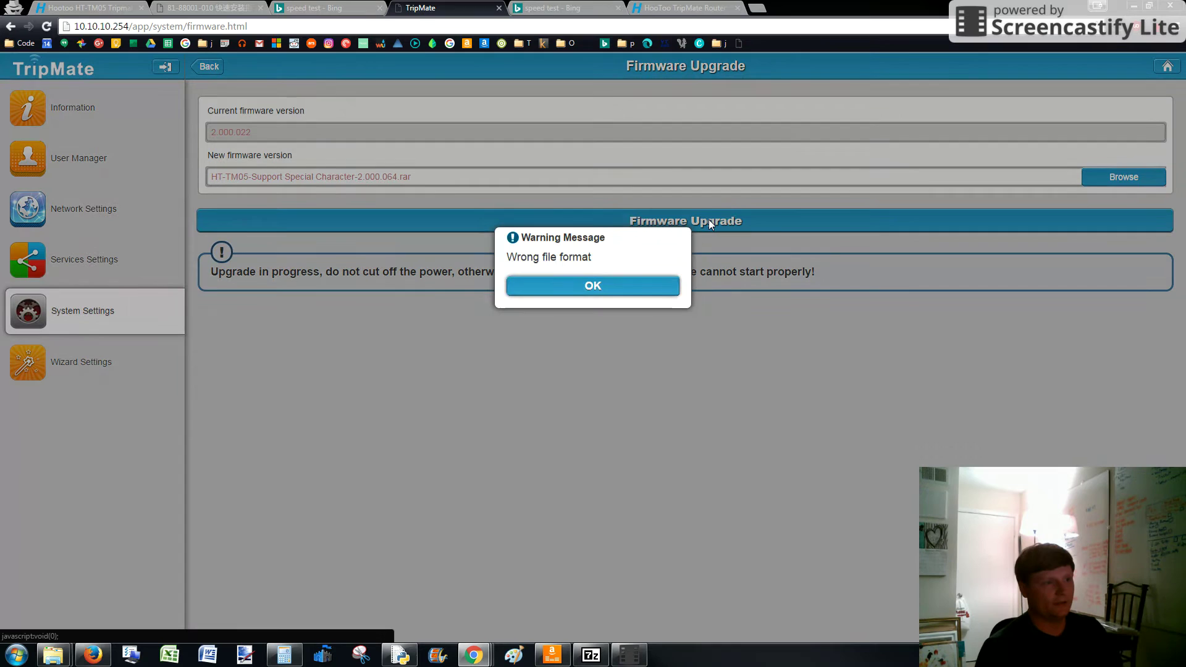
click(605, 288)
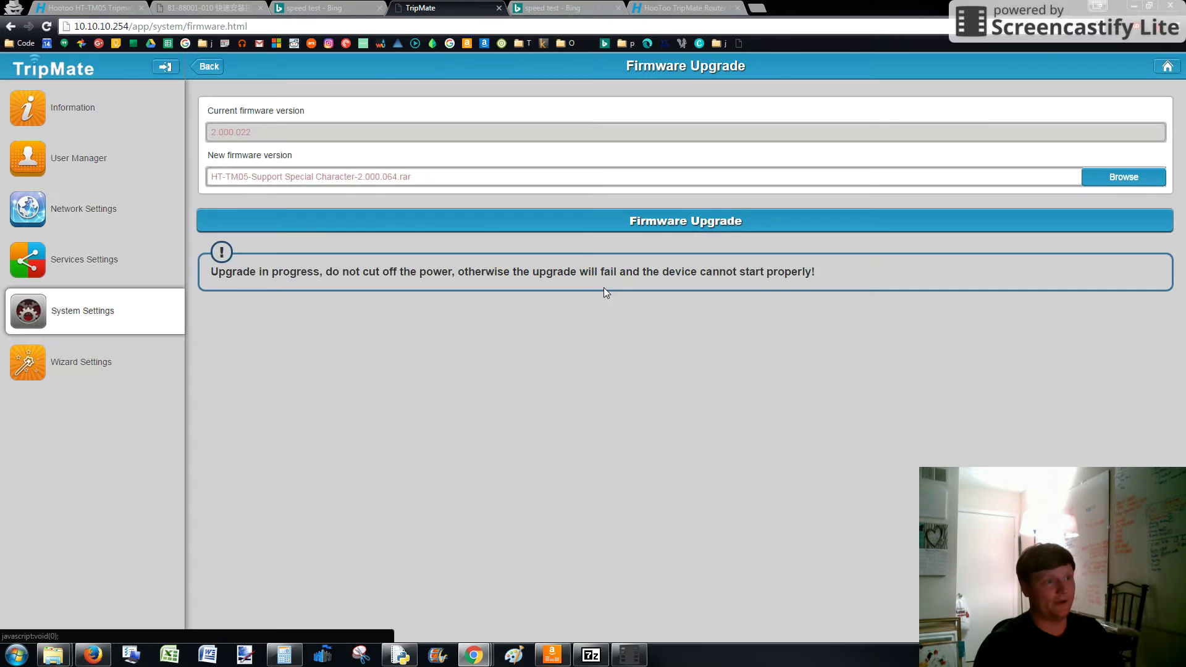
Upgrade the router from 2.000.022 using the fw-7620-WiFiDGRJ-HooToo-HT-TM05-2.000.064 firmware file
click(1143, 184)
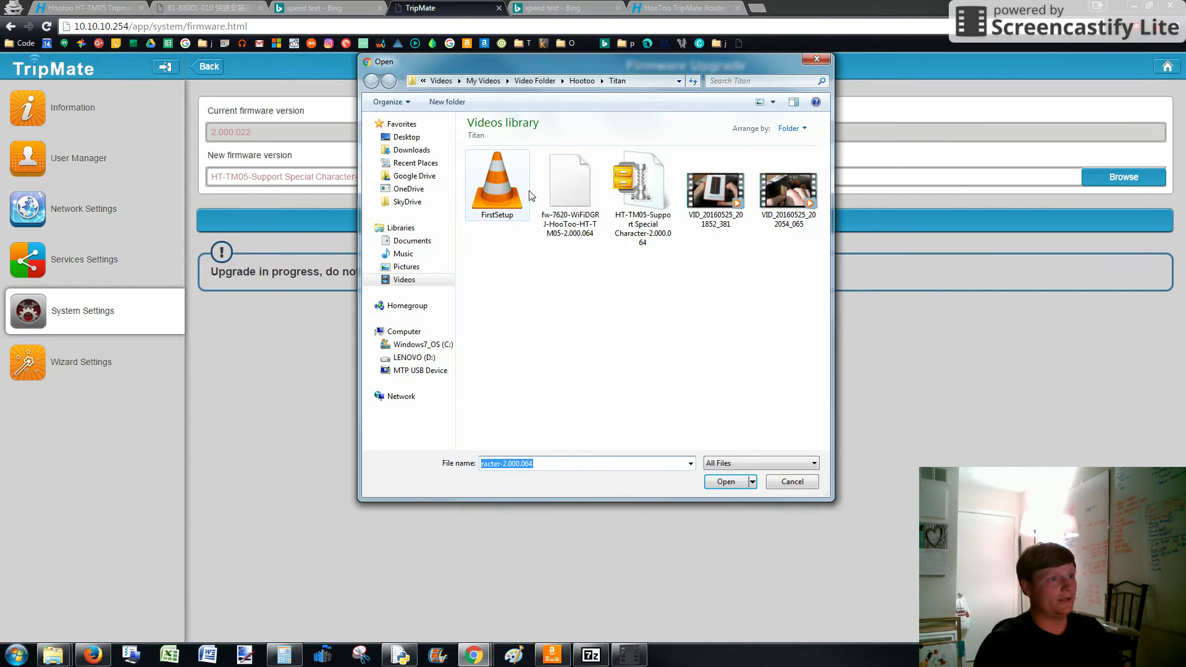
double_click(558, 182)
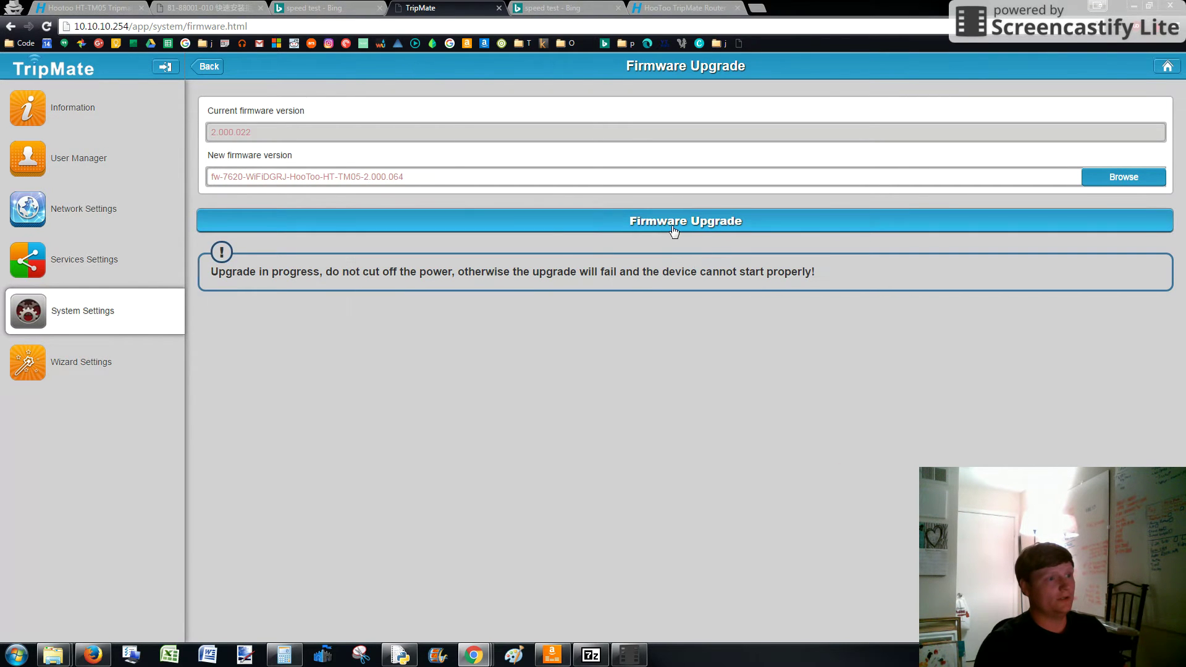
click(672, 226)
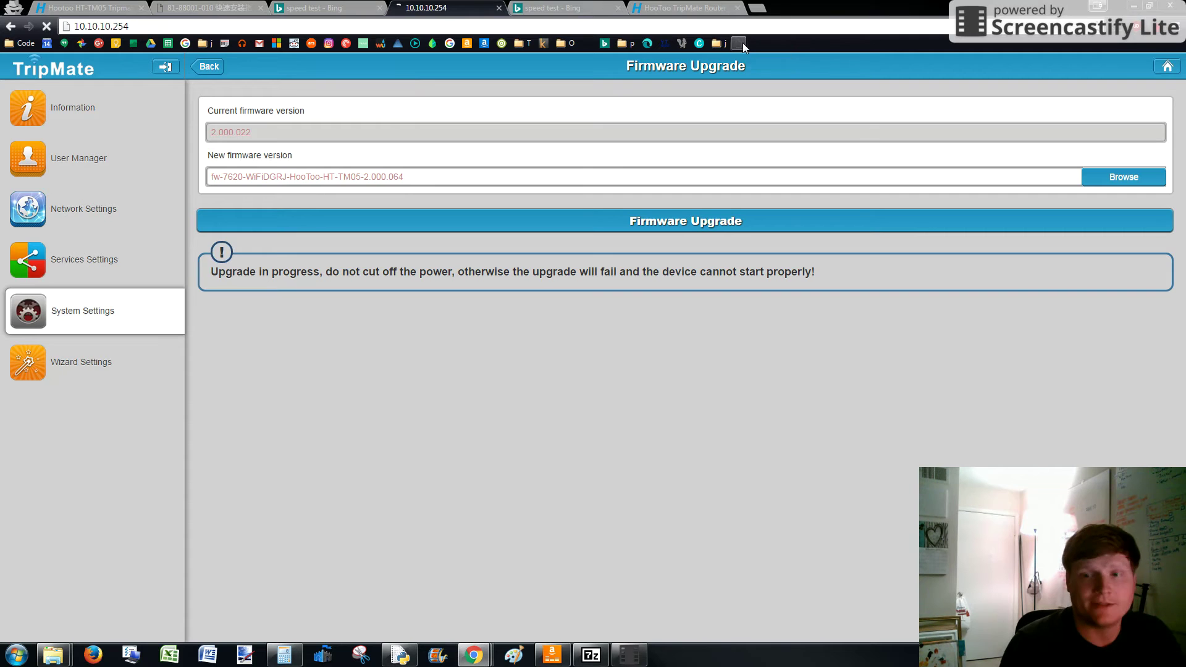
Log back in and go to Settings > Network Settings > Internet to list nearby networks
click(604, 365)
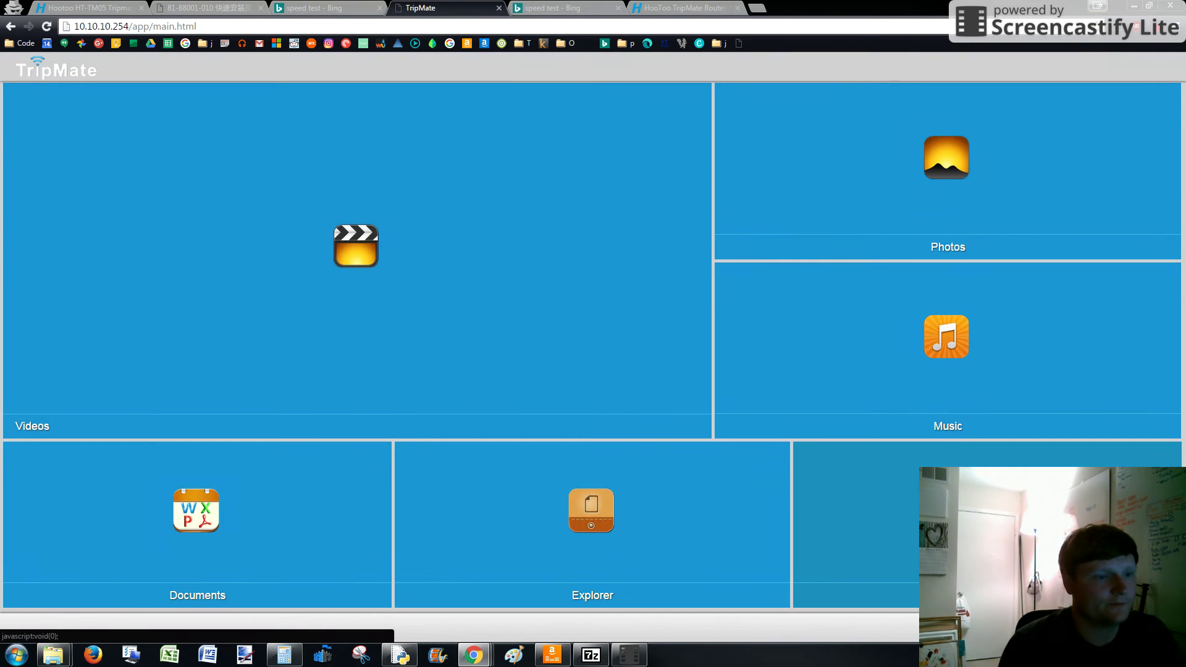
click(987, 525)
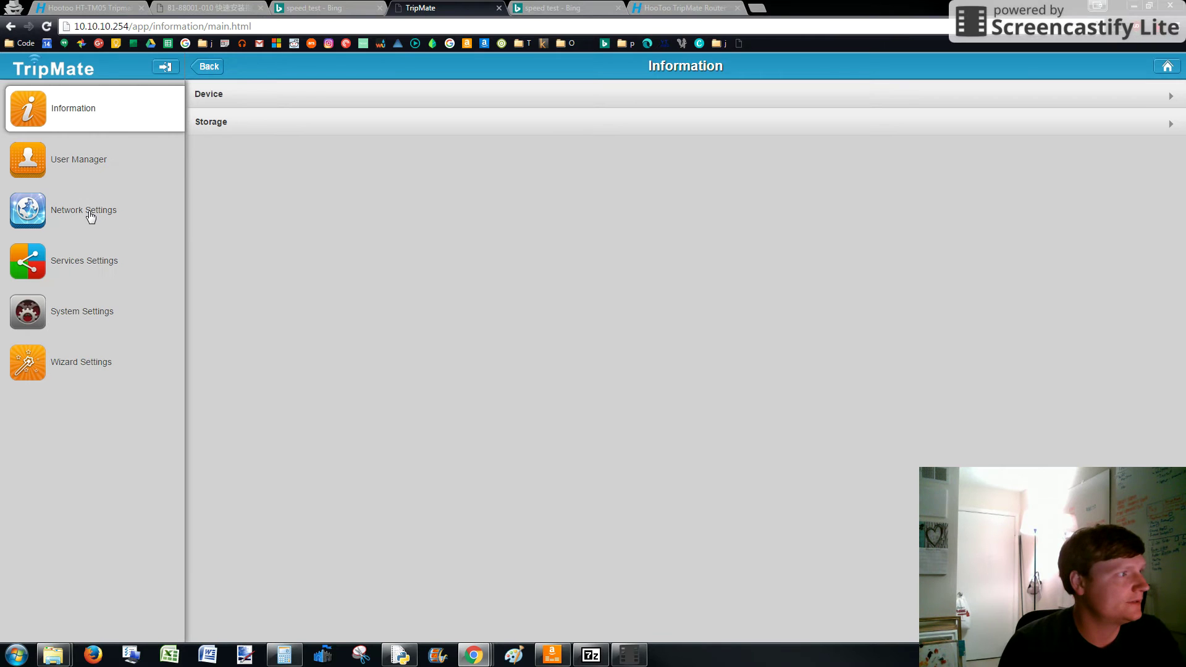
click(91, 215)
click(265, 154)
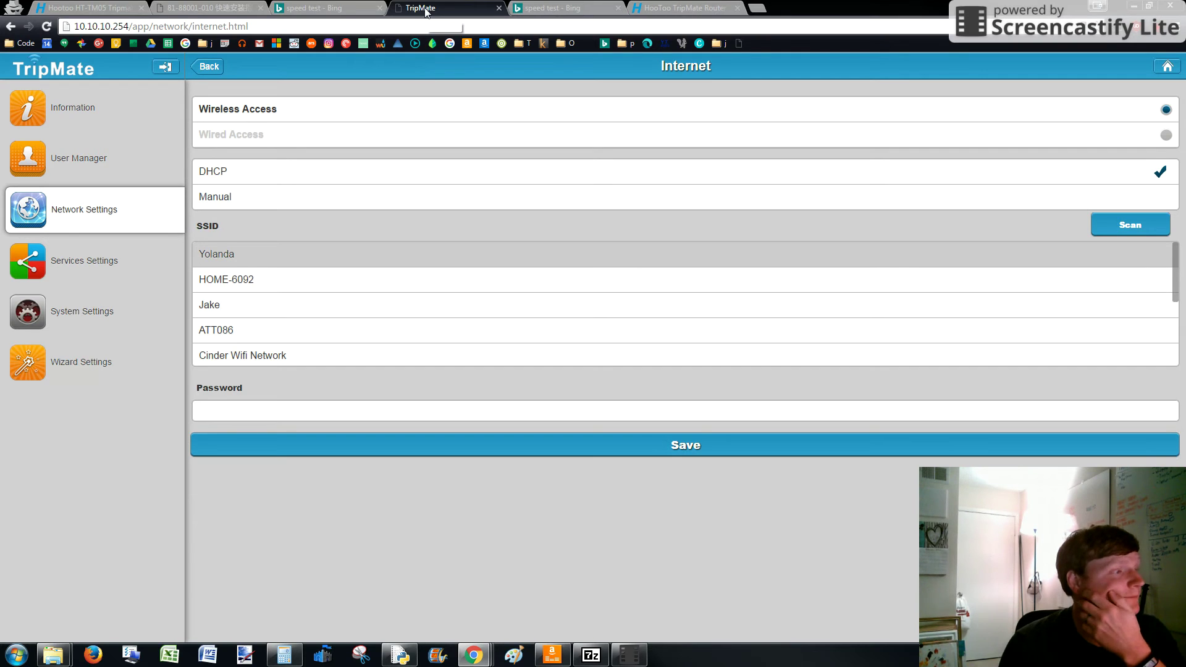
Save the Wireless Access connection to the top scanned network with its password entered
drag(427, 11, 1185, 146)
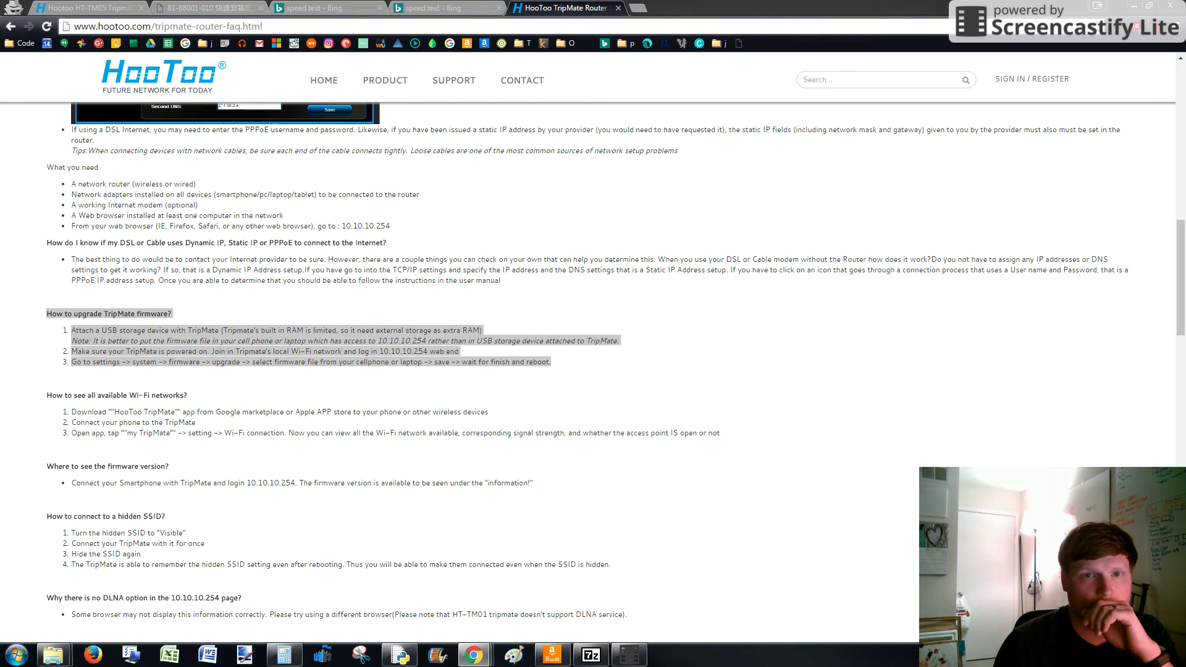
drag(1185, 74, 543, 8)
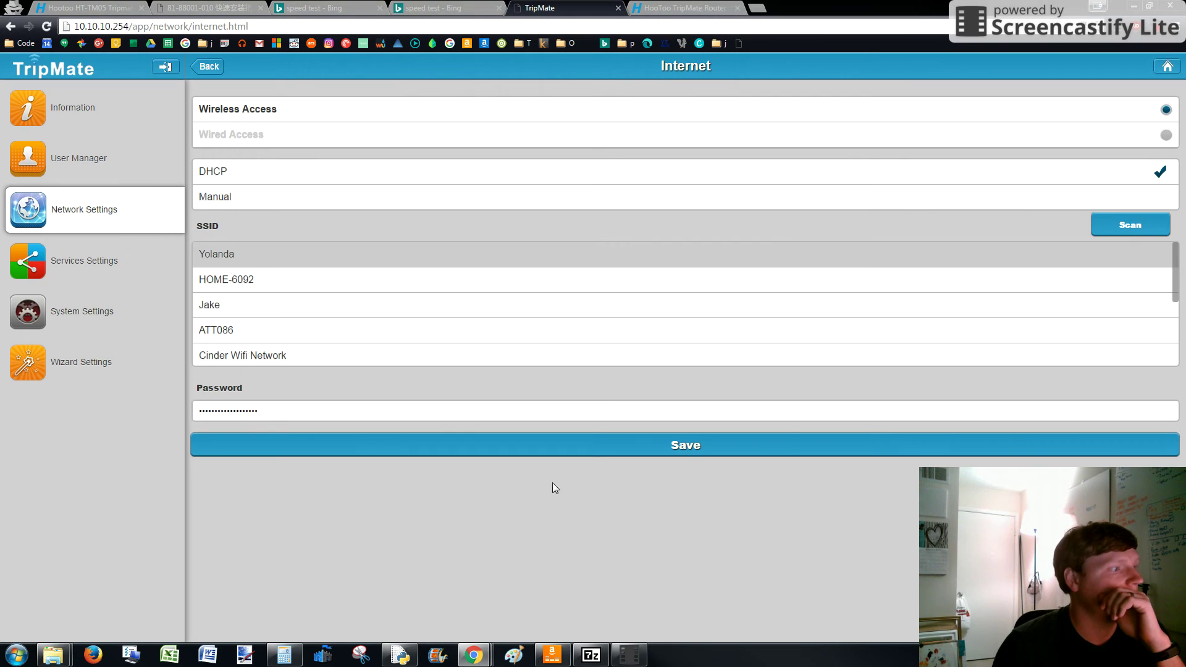
click(713, 446)
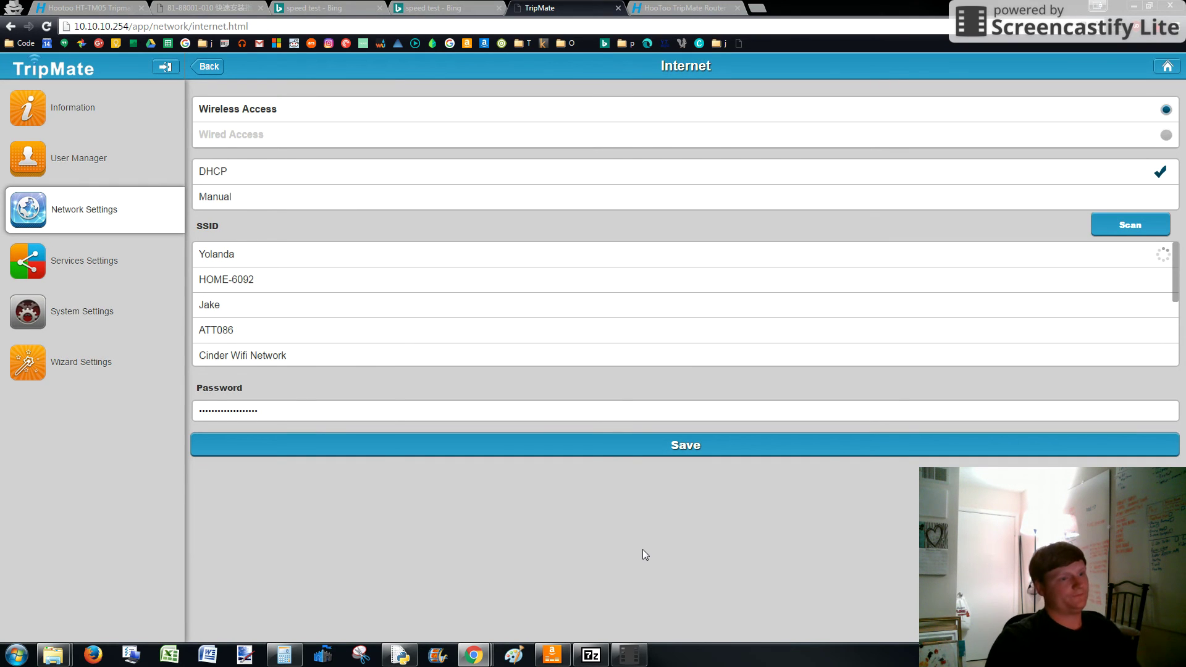
Open Bing in a new incognito tab
click(686, 7)
click(757, 8)
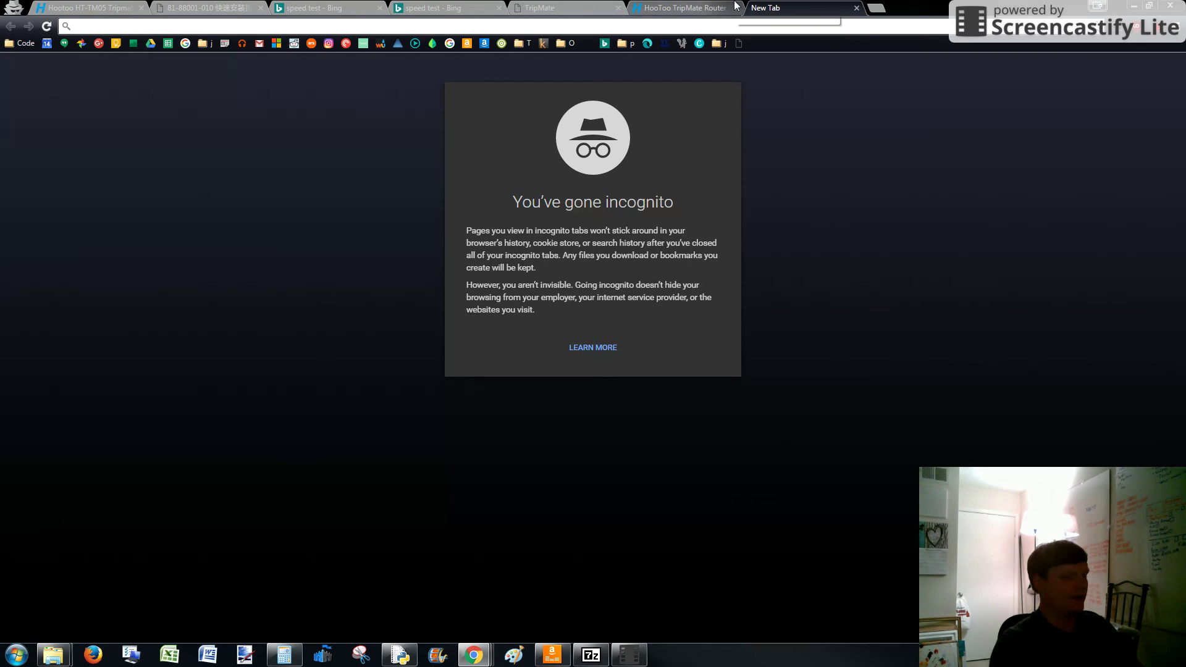
text(bing.c)
key(Return)
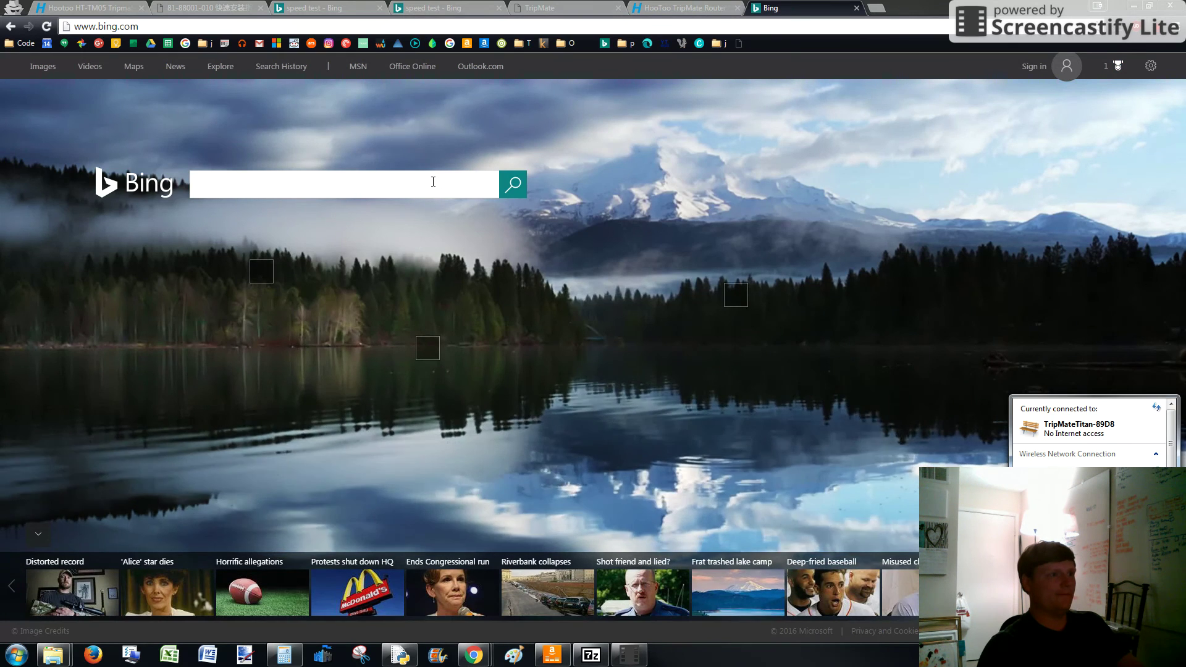
Search Bing for 'speed test' and switch to the newest results tab
click(432, 180)
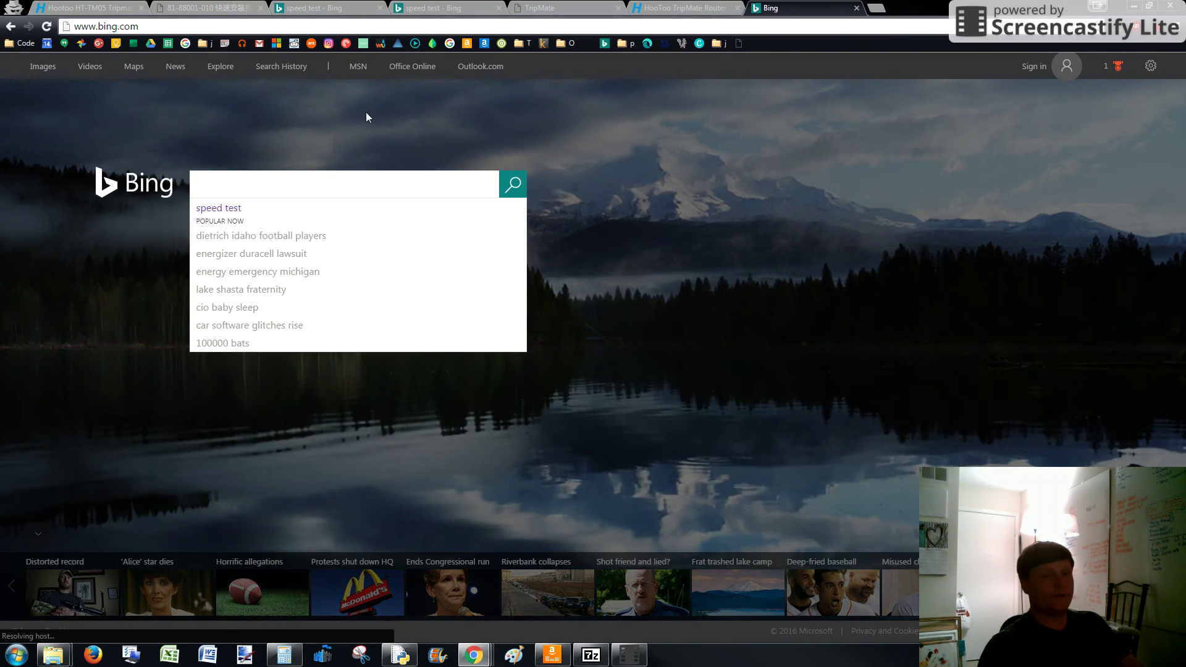
click(213, 208)
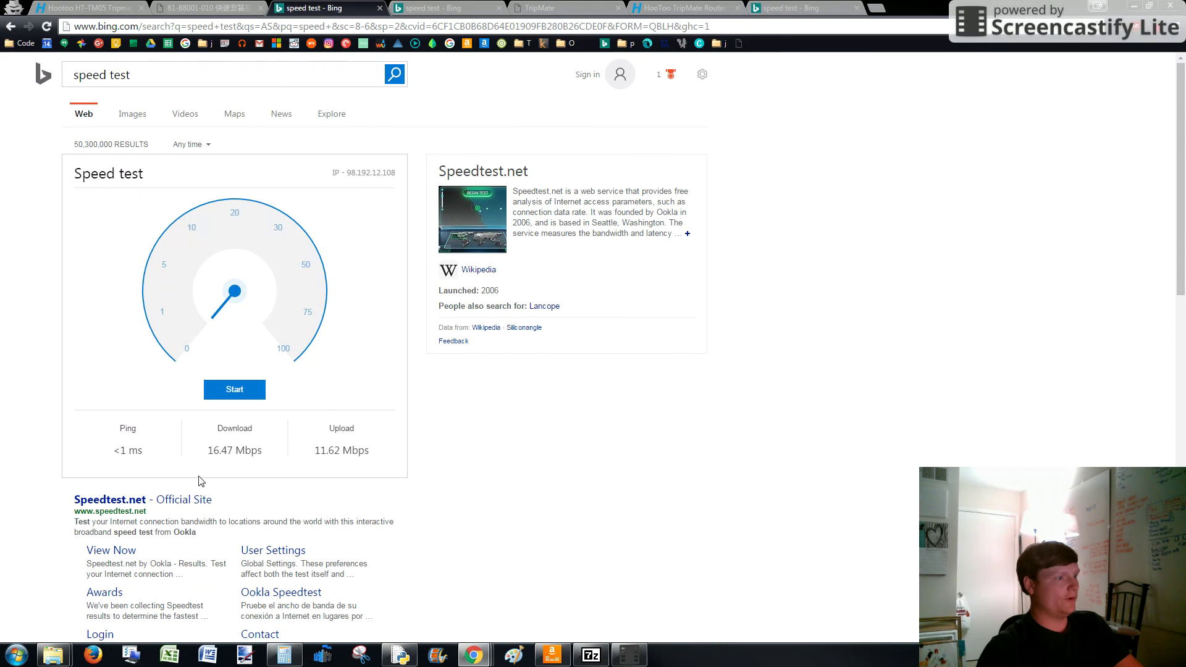
key(ctrl+Tab)
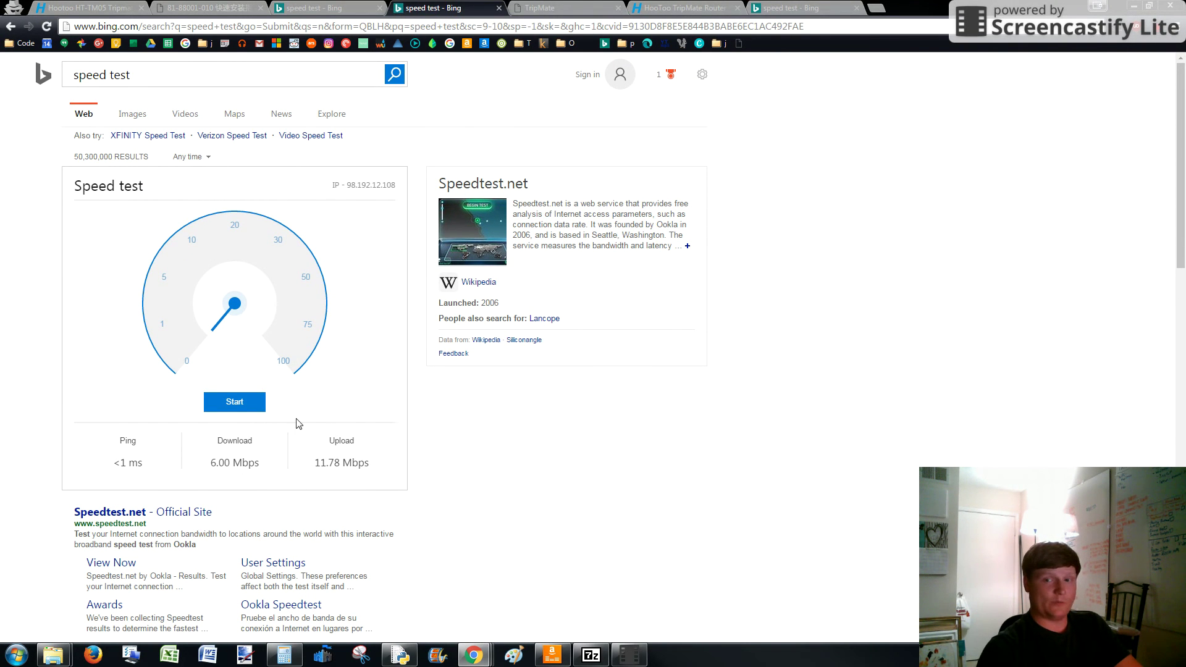
Run a new speed test, getting <1 ms ping, 6.26 Mbps download and 9.87 Mbps upload
click(790, 9)
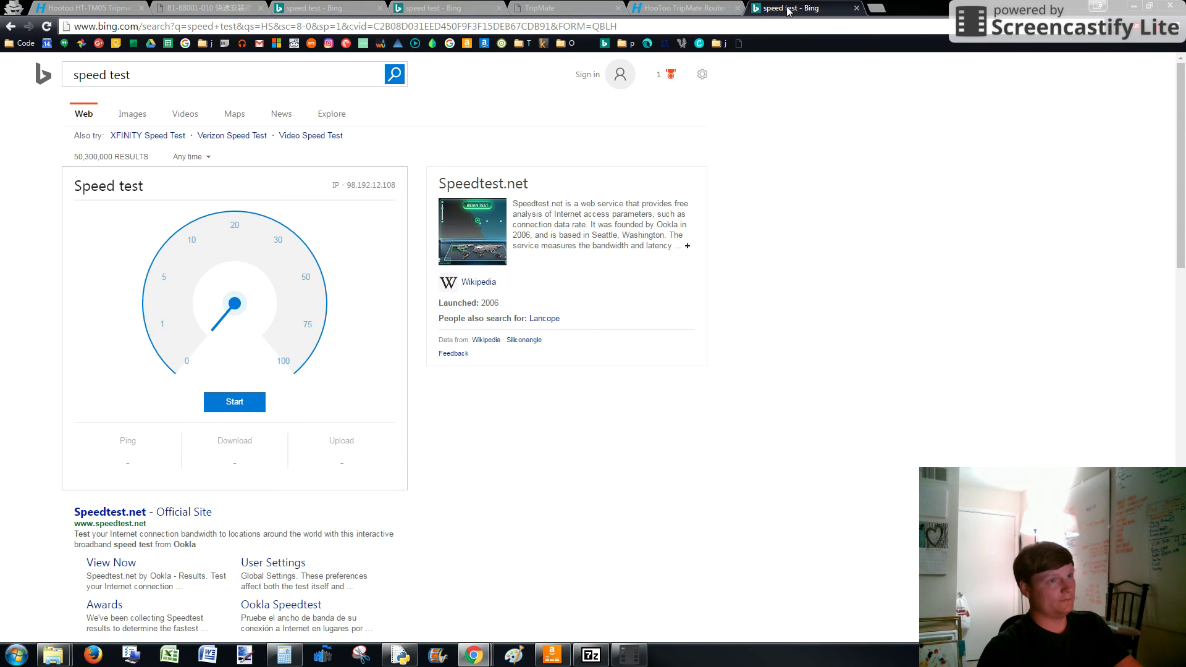
click(233, 403)
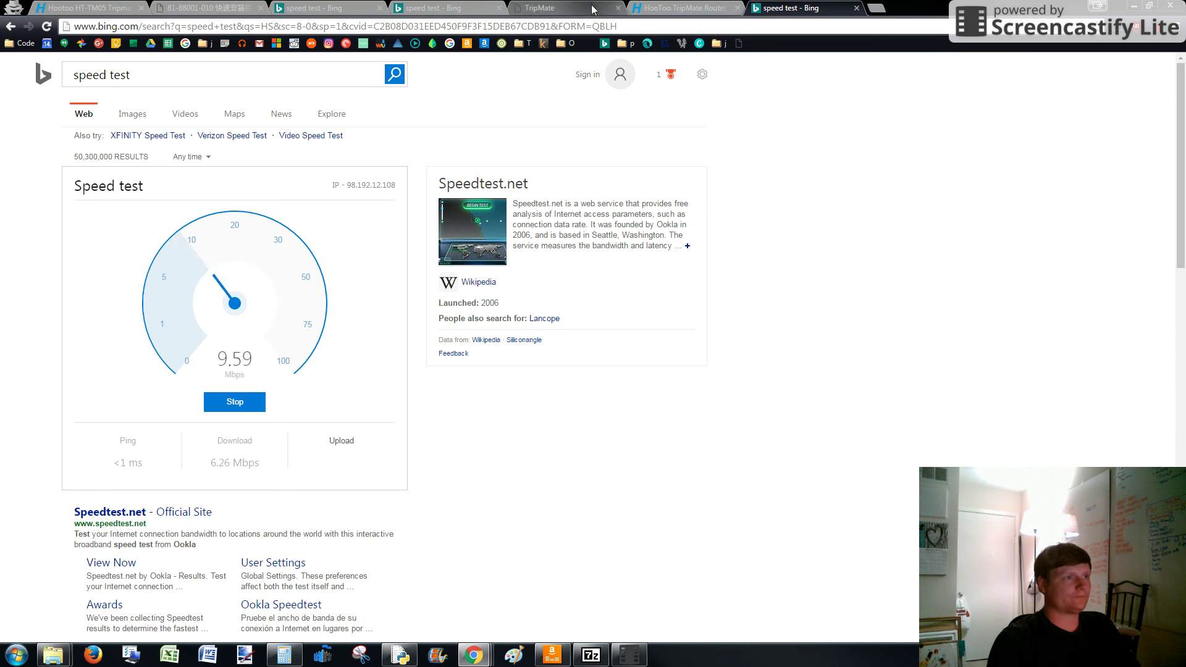
click(437, 7)
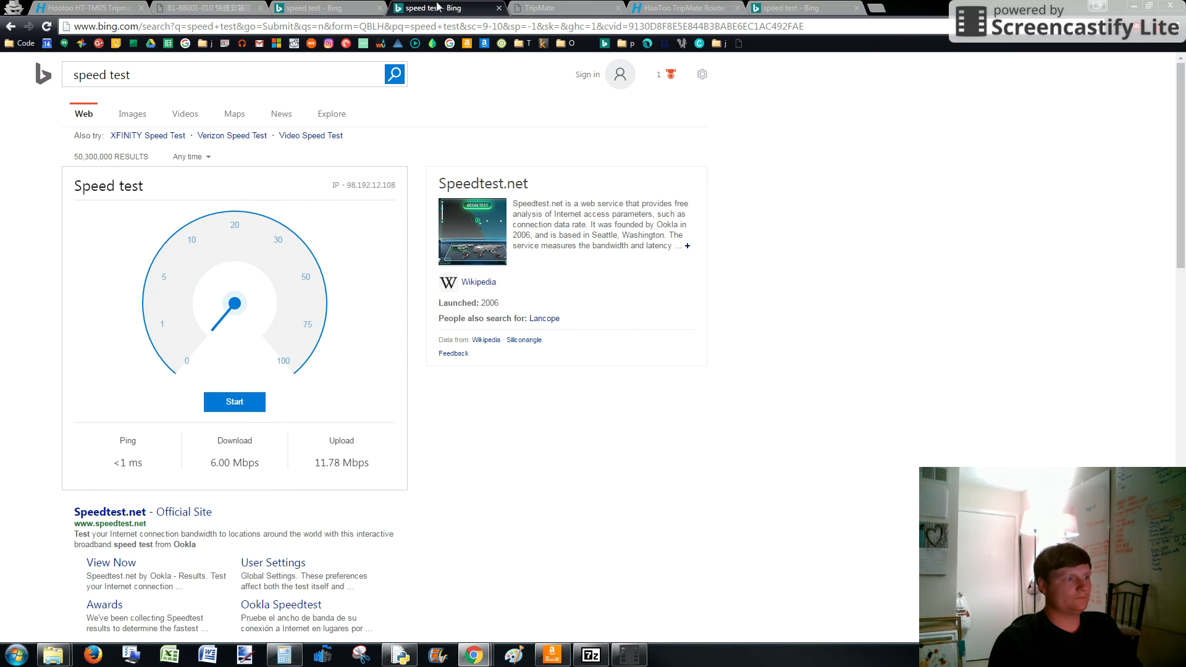
click(803, 7)
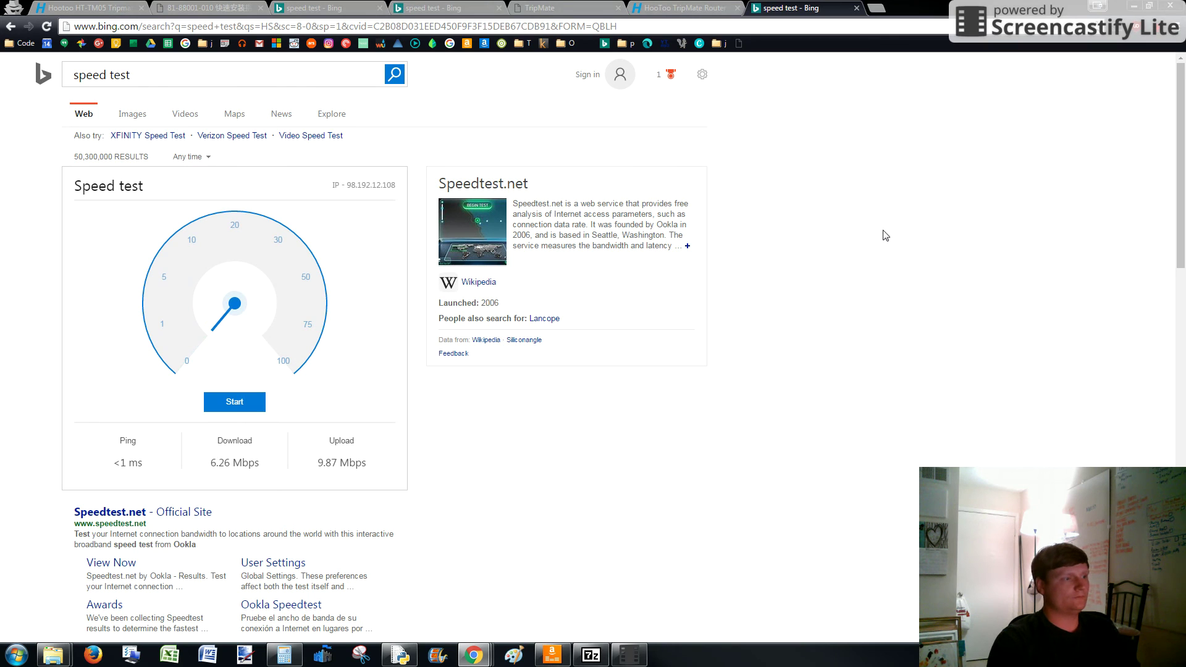
Compare the 16.47/11.62, 6.00/11.78 and 6.26/9.87 Mbps results, ending on the newest tab
click(352, 7)
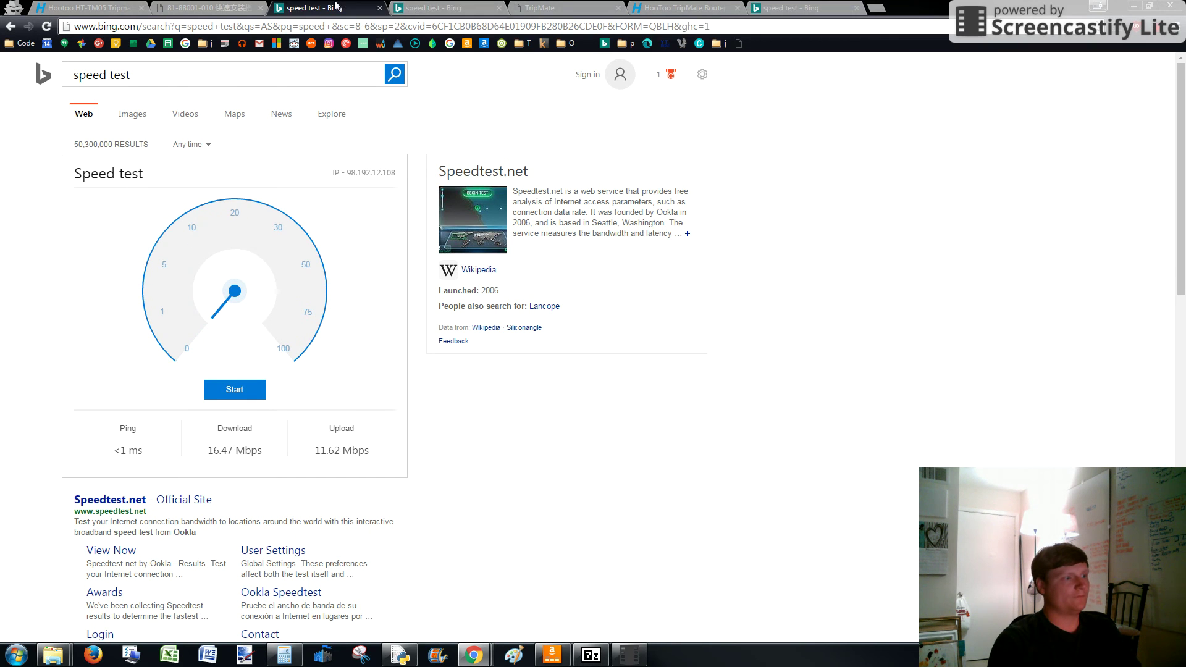
click(476, 7)
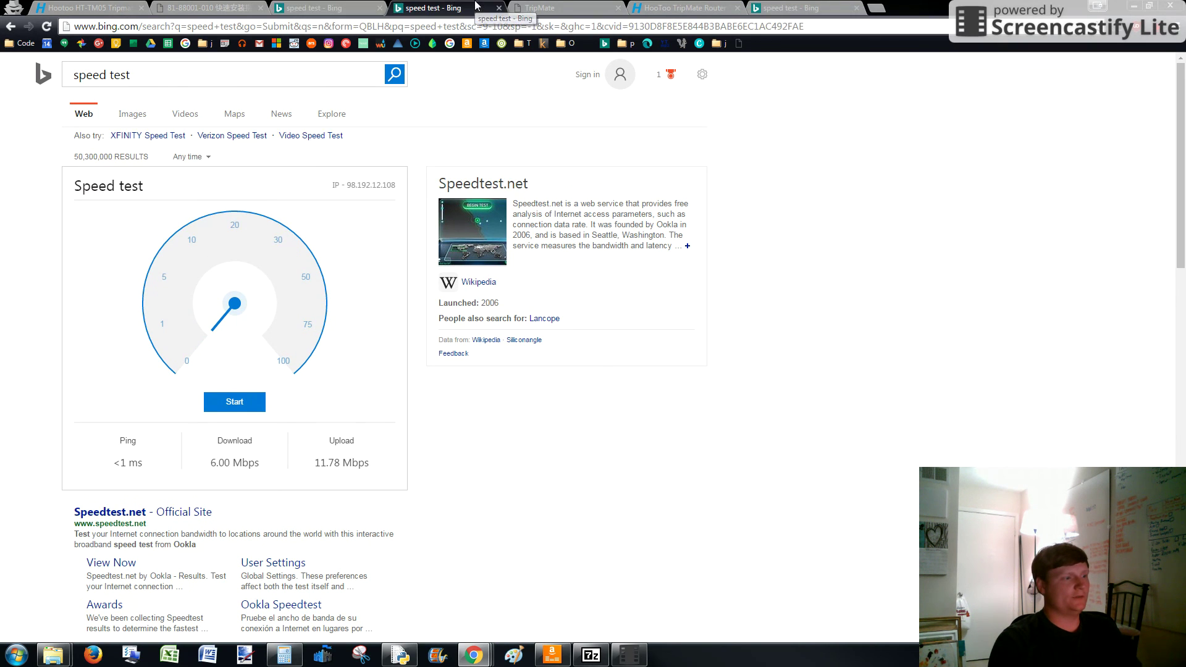
click(767, 7)
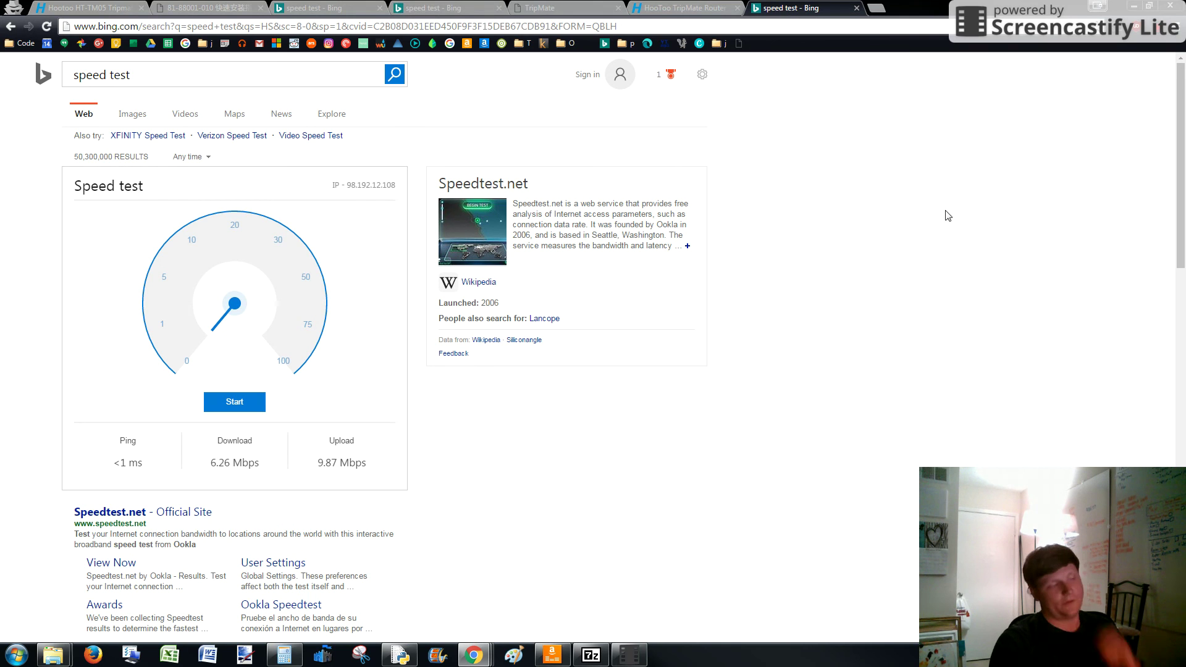
click(442, 7)
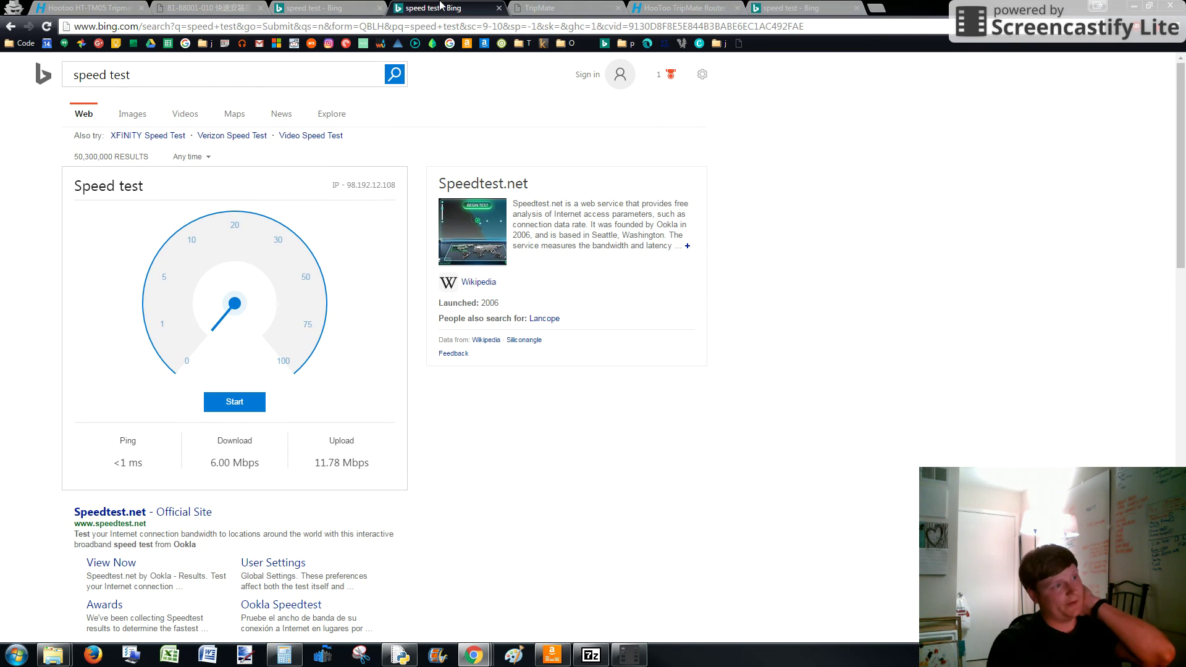
click(790, 8)
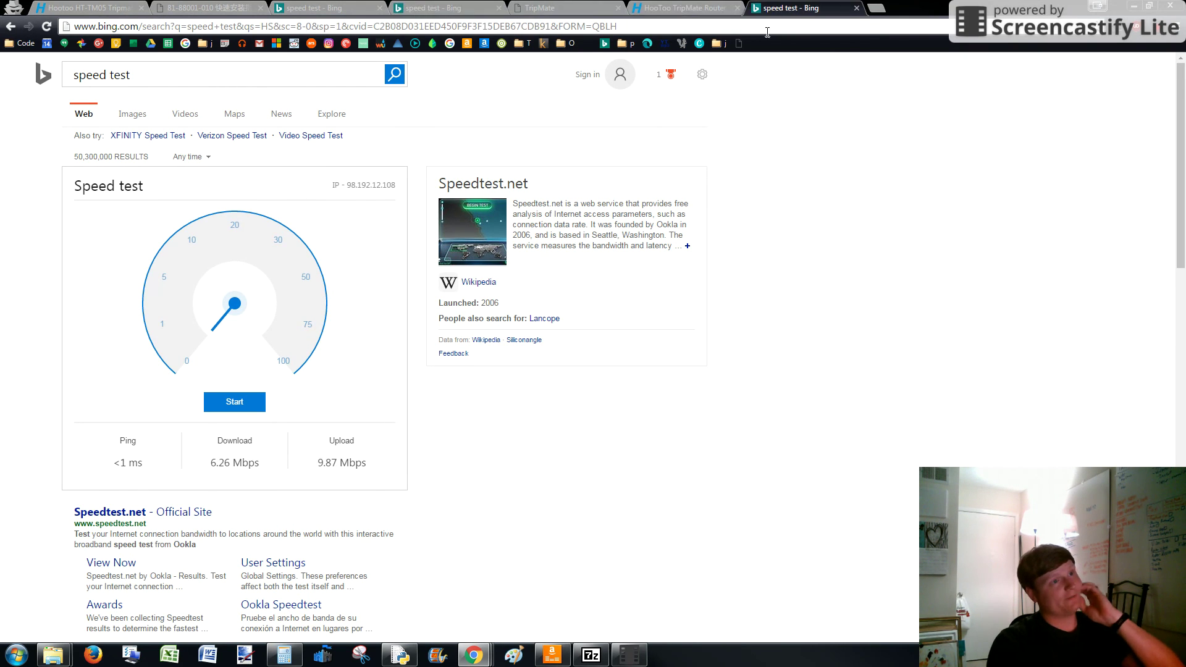